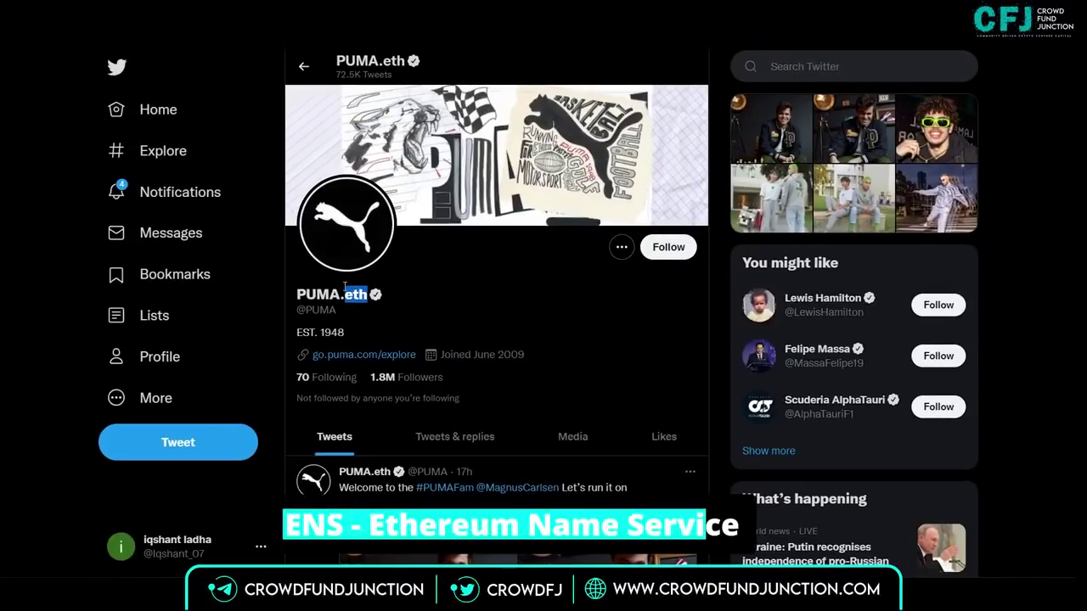
Search Twitter for '.eth' to list accounts like PUMA.eth
{"action": "left_click", "coordinate": [769, 73]}
{"action": "type", "text": ".eth"}
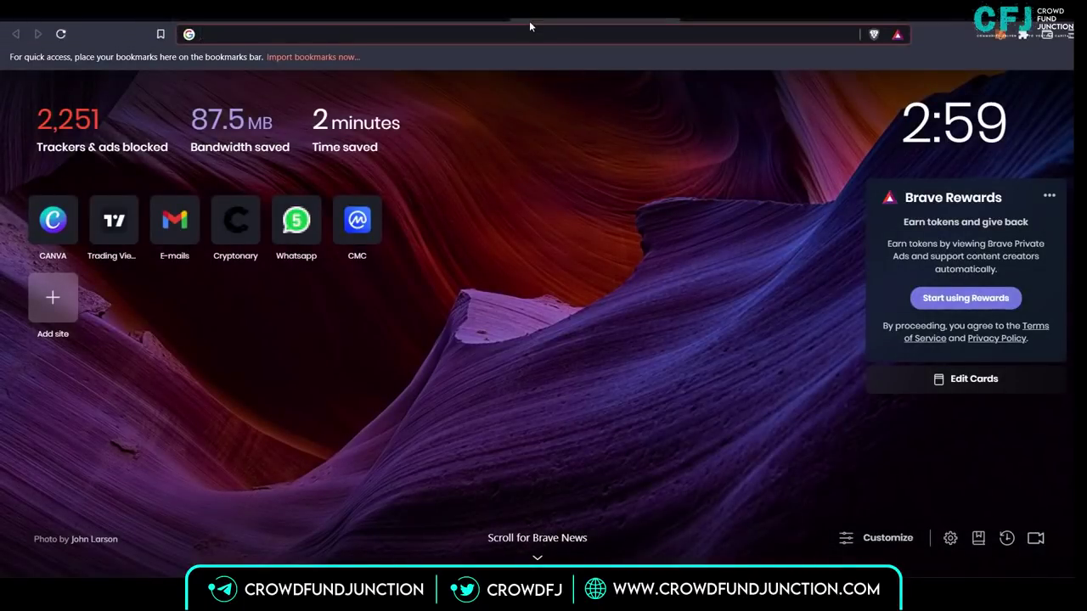
Load the fb.com login page, then go back to ens.domains
{"action": "type", "text": "fb.com"}
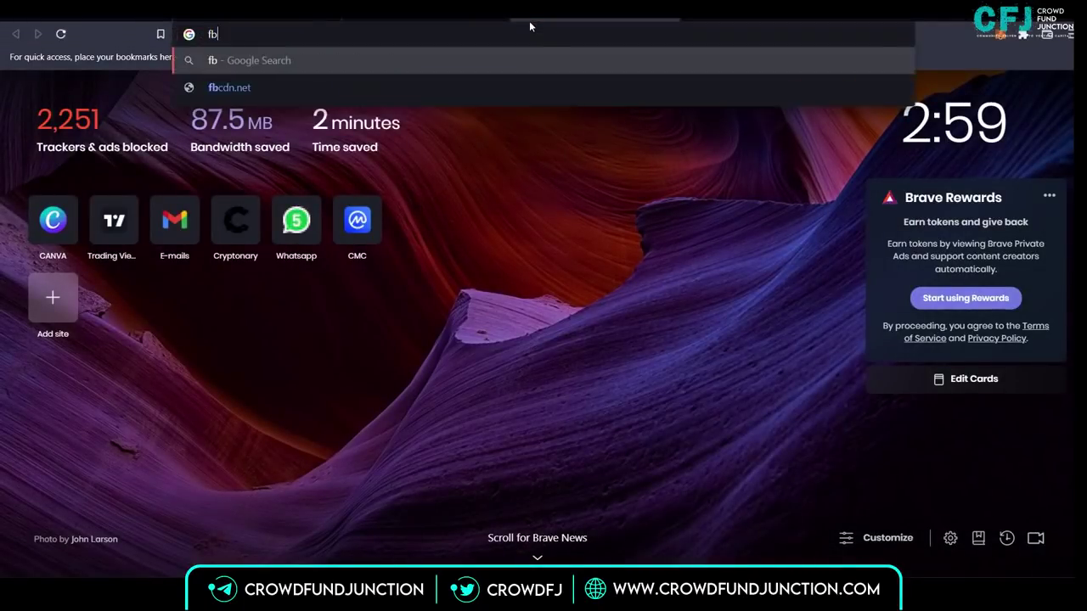
{"action": "key", "text": "Return"}
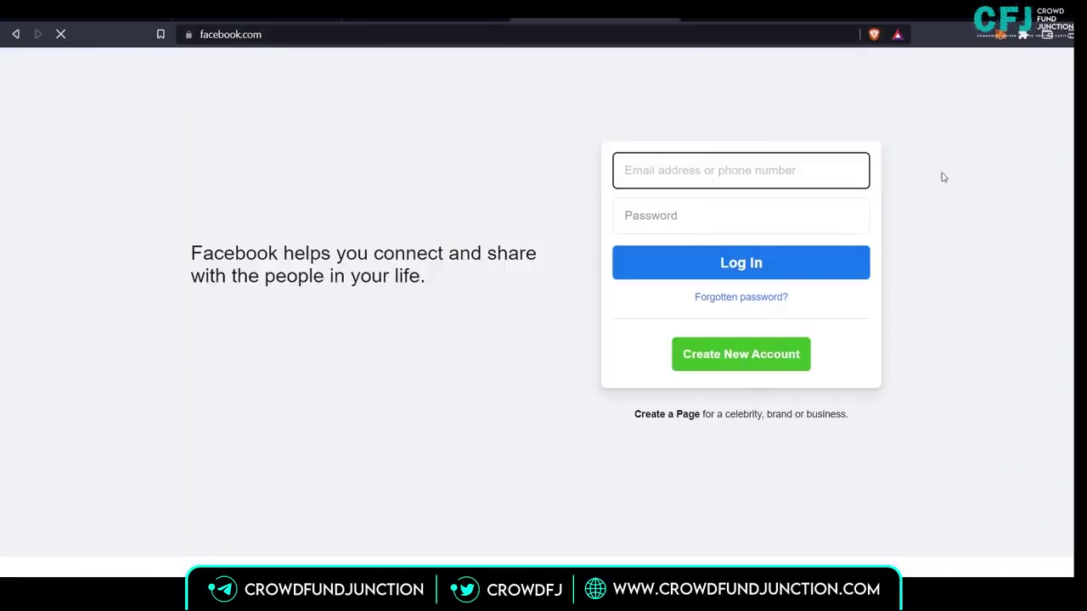
{"action": "left_click", "coordinate": [285, 36]}
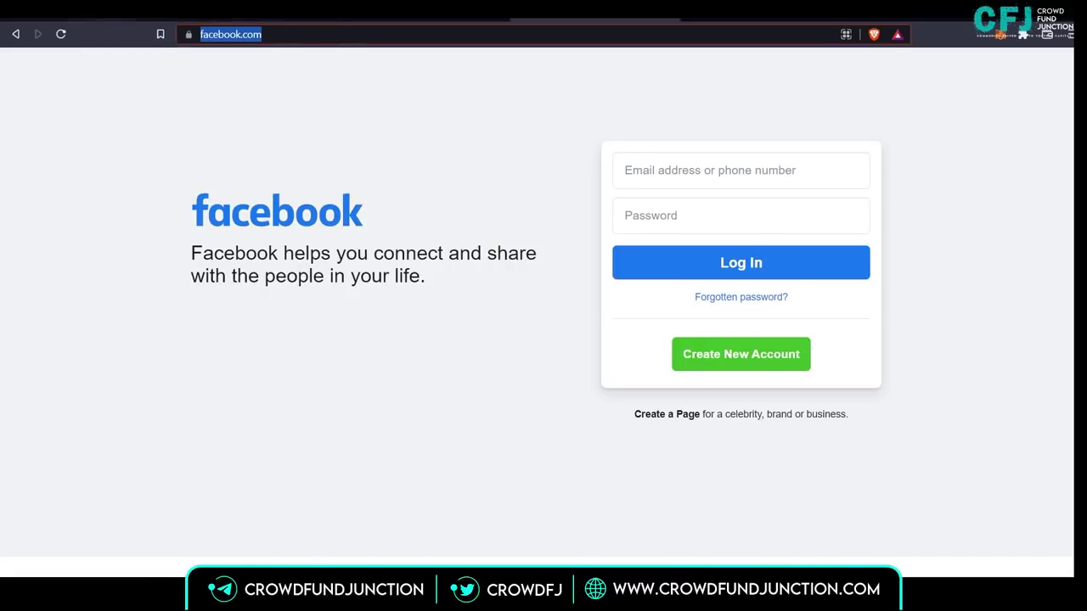
{"action": "key", "text": "alt+Left"}
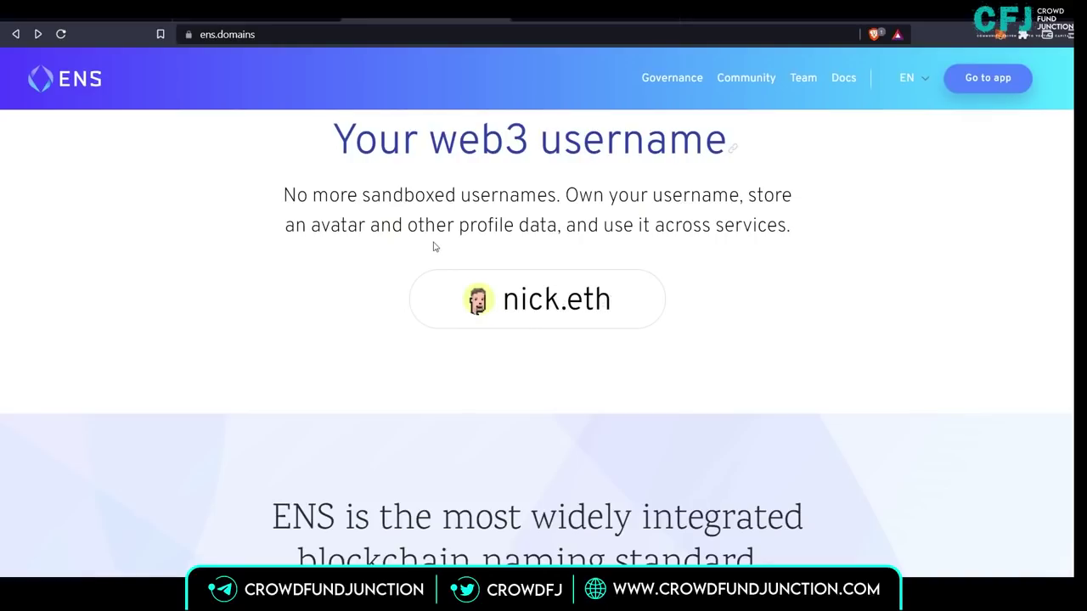
Start a MetaMask send to puma.eth and select its resolved full wallet address
{"action": "left_click", "coordinate": [96, 19]}
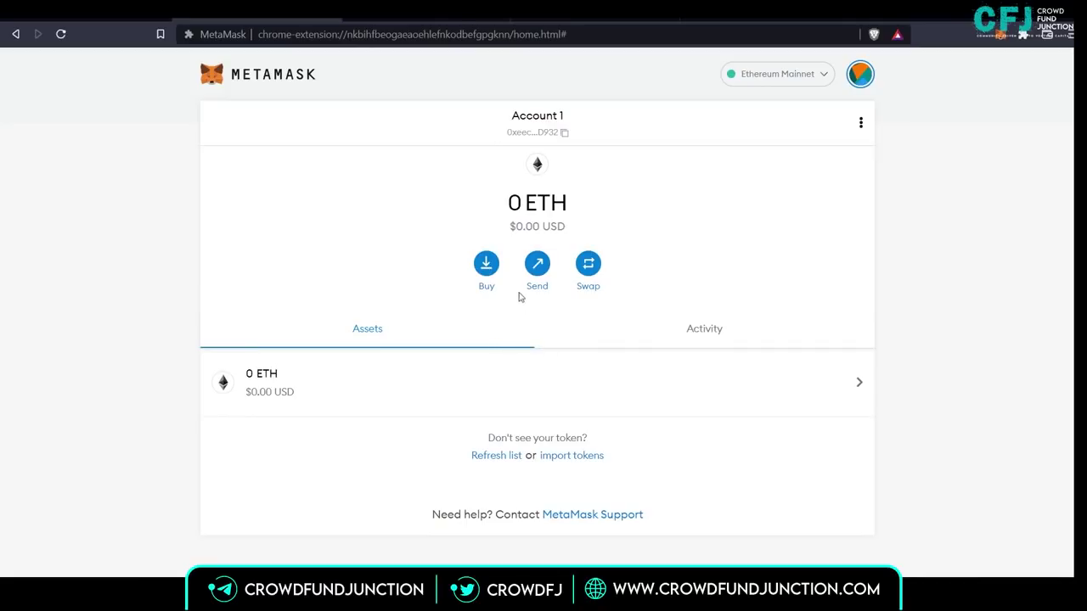
{"action": "left_click", "coordinate": [537, 263]}
{"action": "type", "text": "puma.eth"}
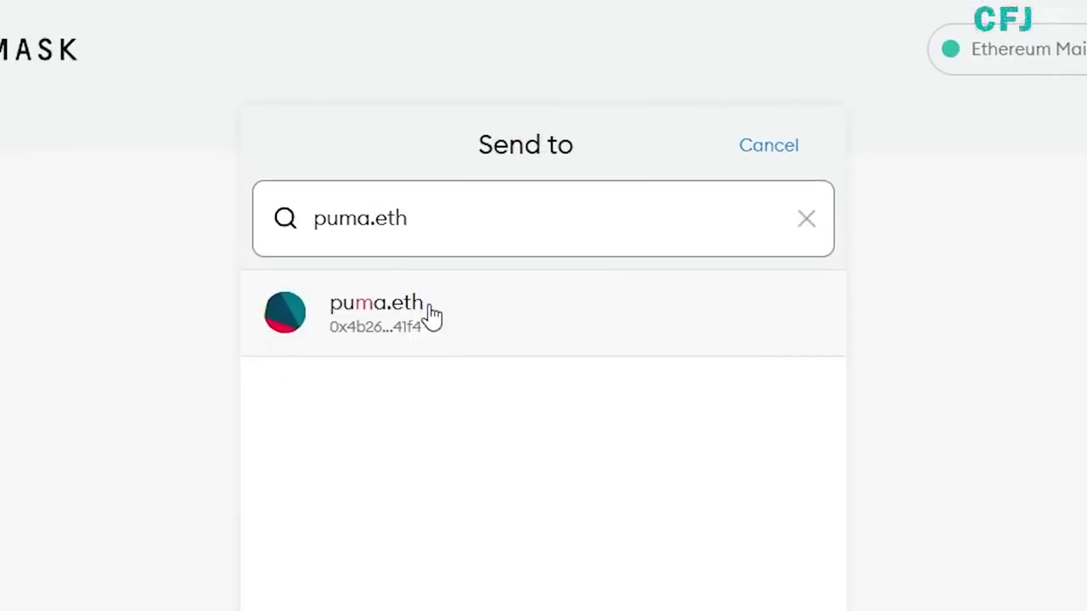
{"action": "left_click", "coordinate": [430, 312]}
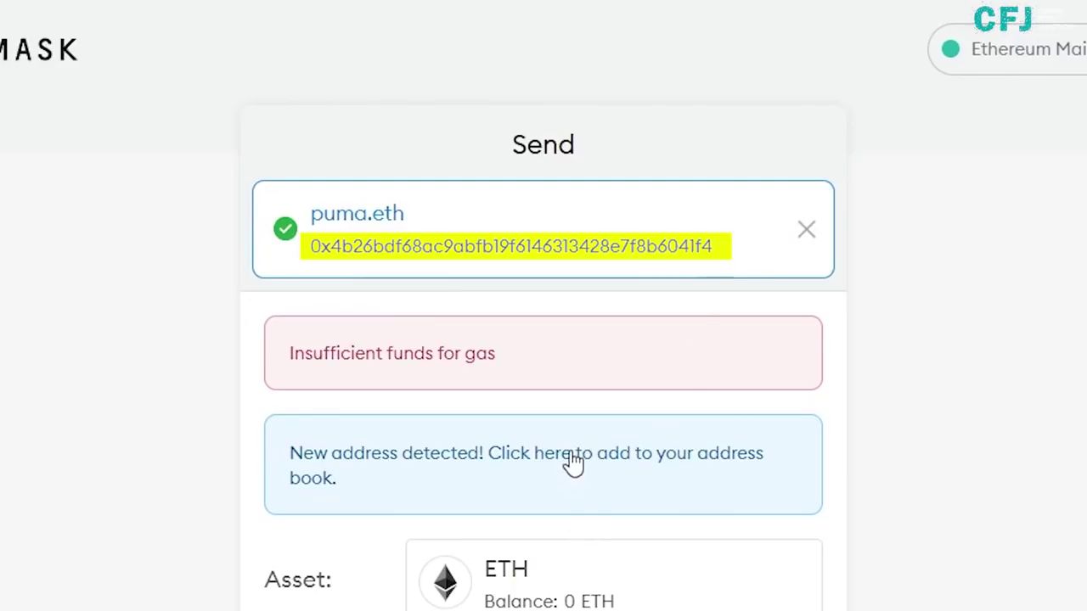
{"action": "left_click_drag", "start_coordinate": [735, 268], "coordinate": [314, 280]}
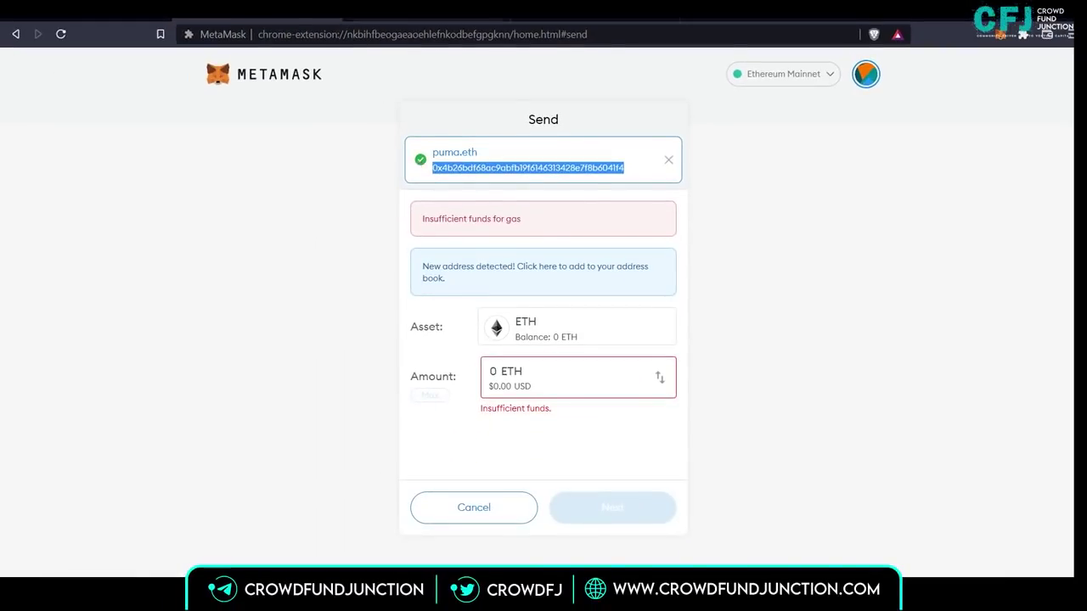
{"action": "left_click", "coordinate": [407, 20]}
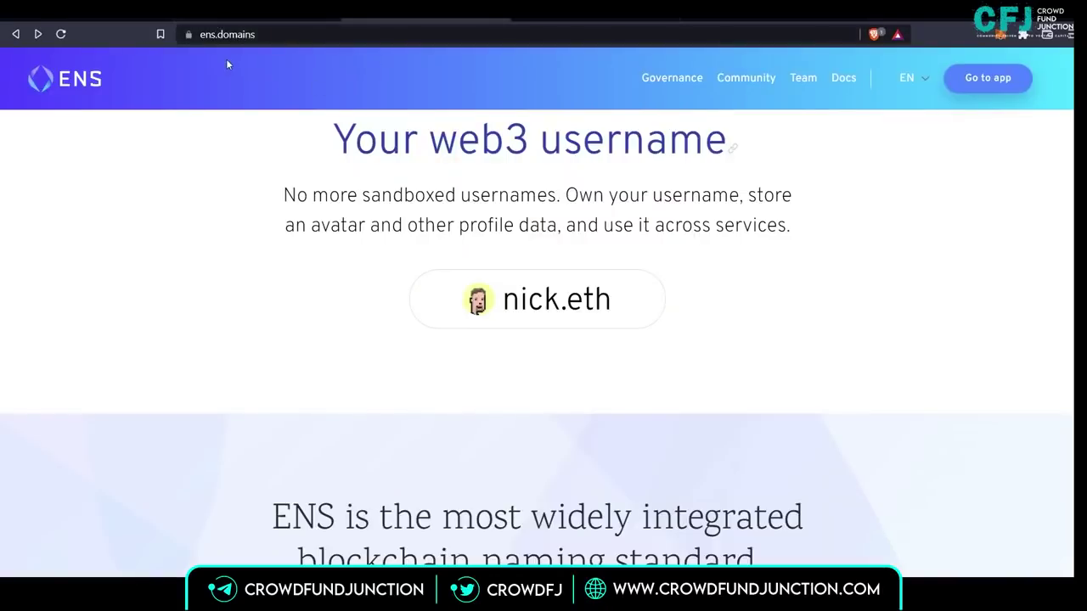
{"action": "scroll", "coordinate": [431, 274], "scroll_direction": "down", "scroll_amount": 15}
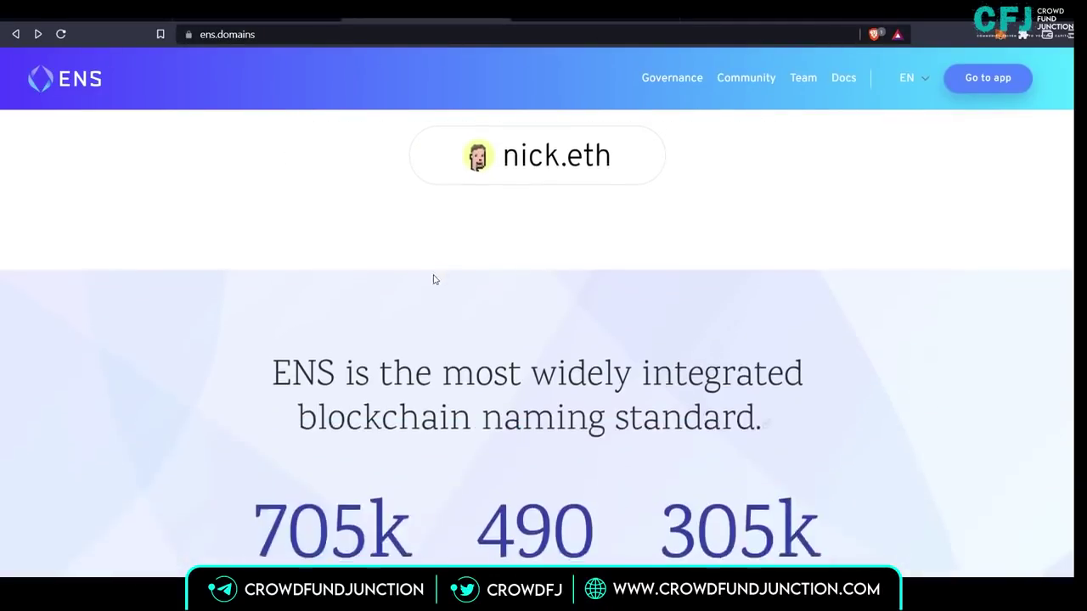
{"action": "scroll", "coordinate": [431, 274], "scroll_direction": "down", "scroll_amount": 5}
{"action": "scroll", "coordinate": [432, 267], "scroll_direction": "up", "scroll_amount": 6}
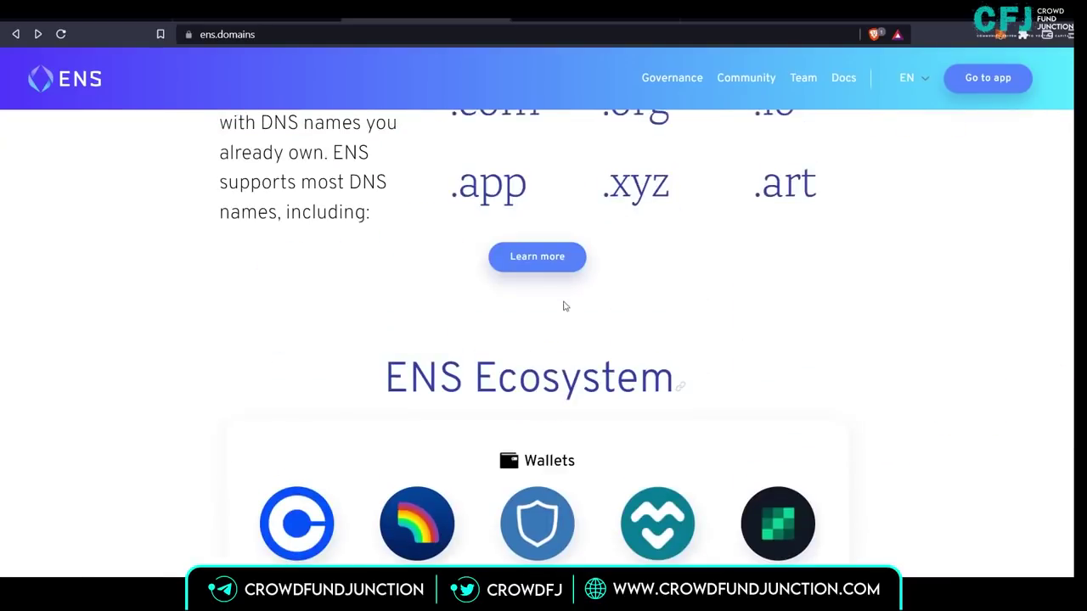
{"action": "scroll", "coordinate": [567, 308], "scroll_direction": "down", "scroll_amount": 1}
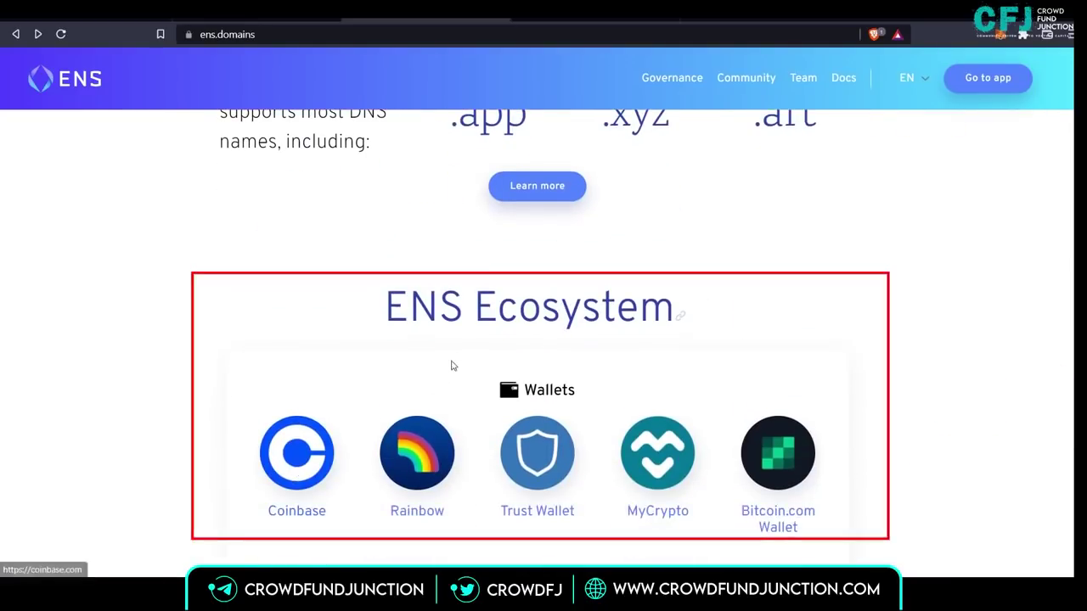
{"action": "scroll", "coordinate": [375, 326], "scroll_direction": "down", "scroll_amount": 4}
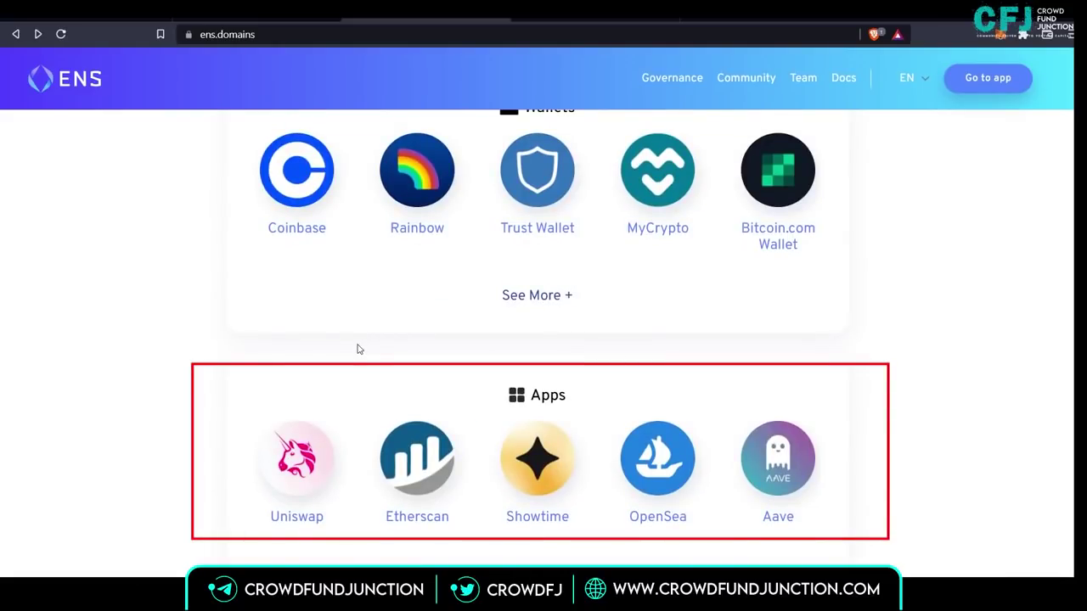
{"action": "scroll", "coordinate": [359, 347], "scroll_direction": "down", "scroll_amount": 6}
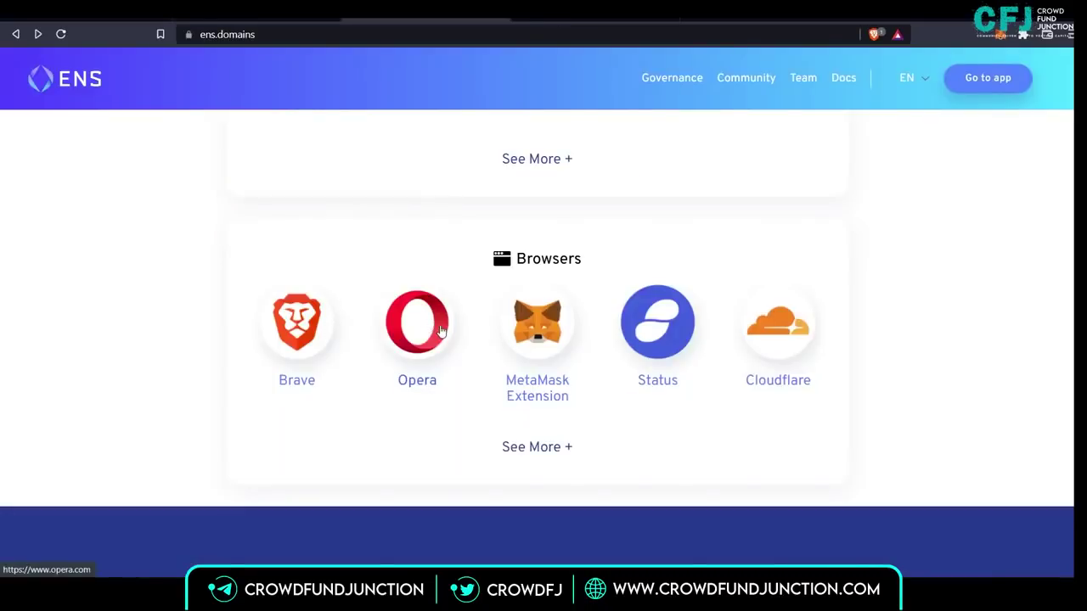
{"action": "scroll", "coordinate": [439, 331], "scroll_direction": "up", "scroll_amount": 8}
{"action": "scroll", "coordinate": [440, 331], "scroll_direction": "up", "scroll_amount": 10}
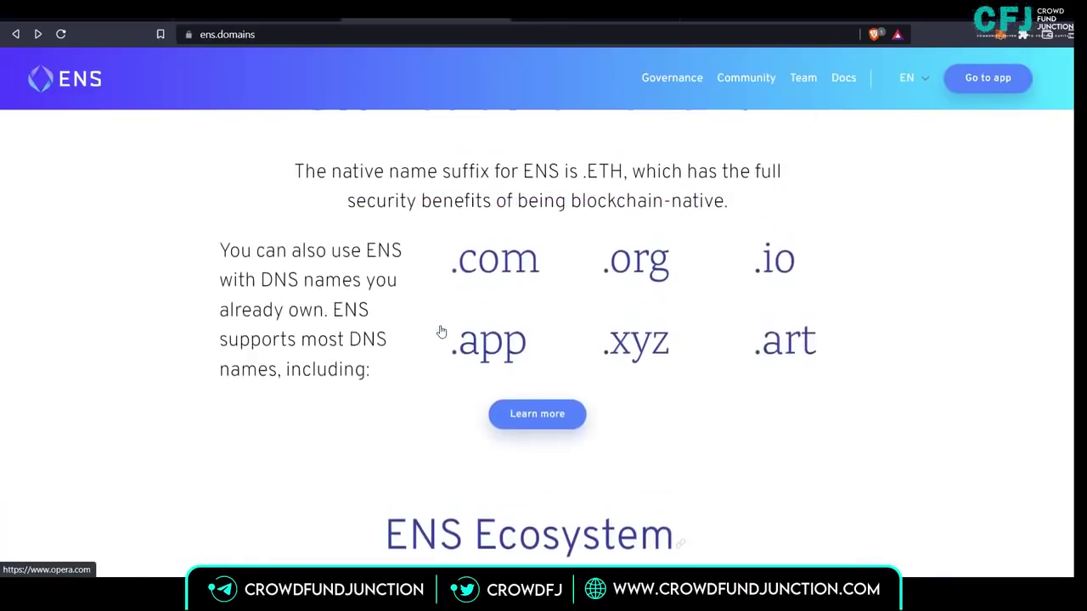
{"action": "scroll", "coordinate": [441, 331], "scroll_direction": "up", "scroll_amount": 12}
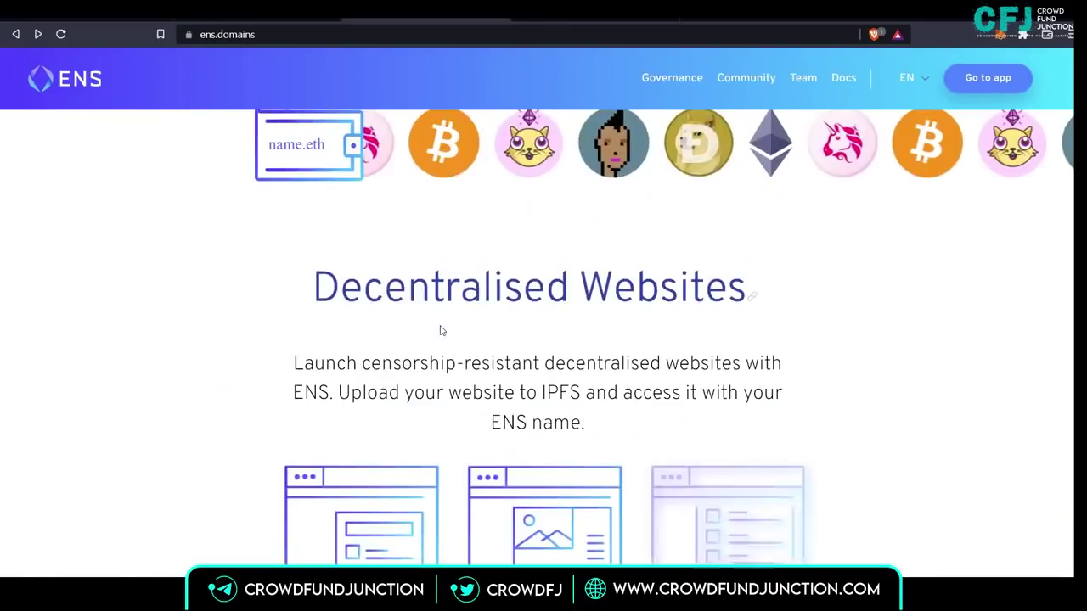
{"action": "scroll", "coordinate": [441, 331], "scroll_direction": "up", "scroll_amount": 9}
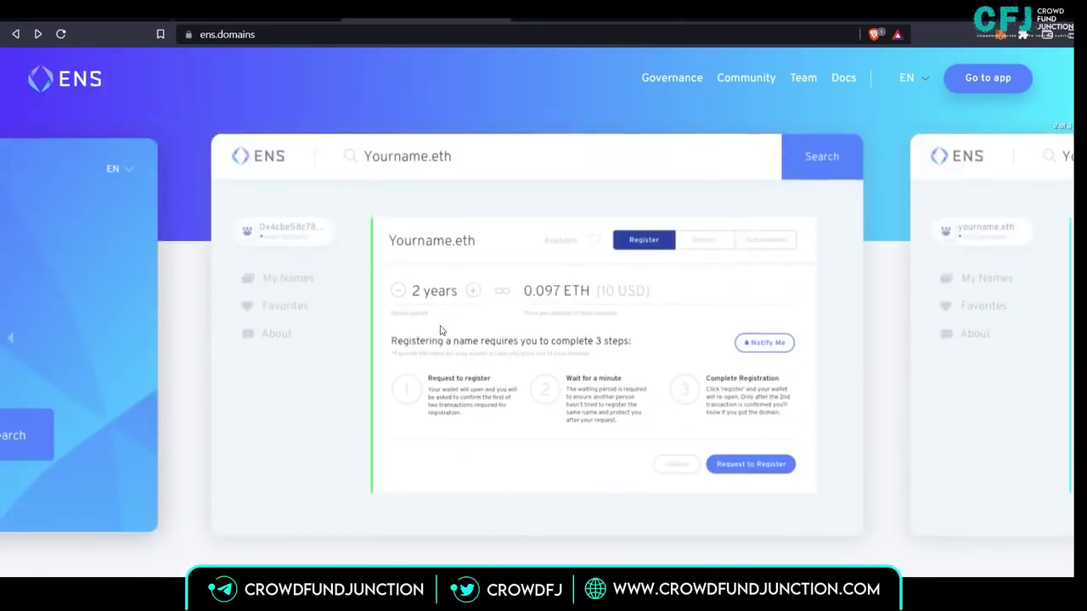
{"action": "scroll", "coordinate": [439, 331], "scroll_direction": "down", "scroll_amount": 3}
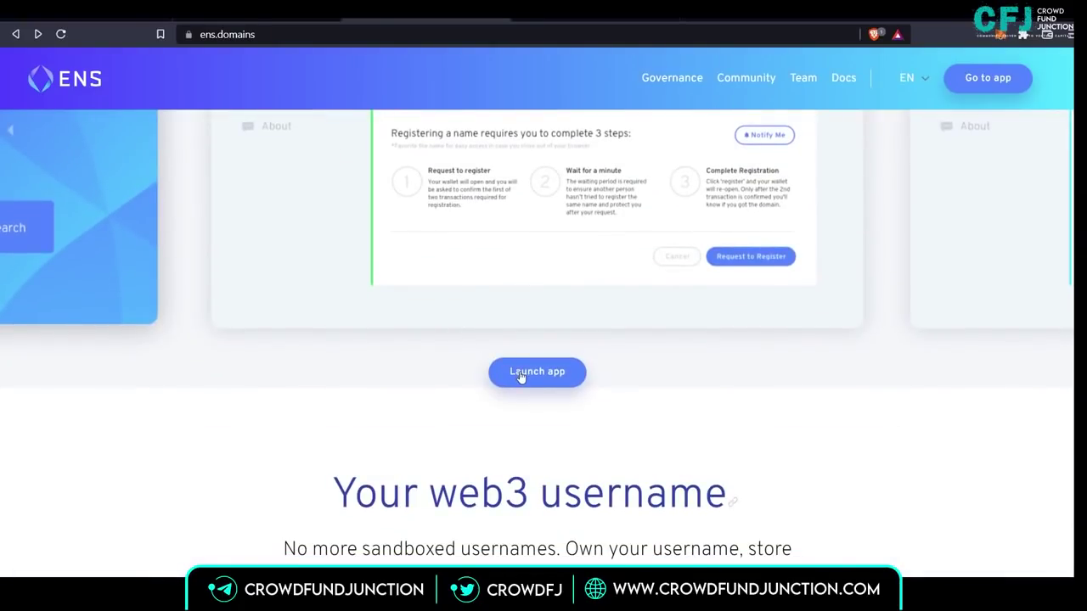
Launch the ENS app, search crowdfundjunction.eth, and dismiss the MetaMask connect popup
{"action": "left_click", "coordinate": [518, 374]}
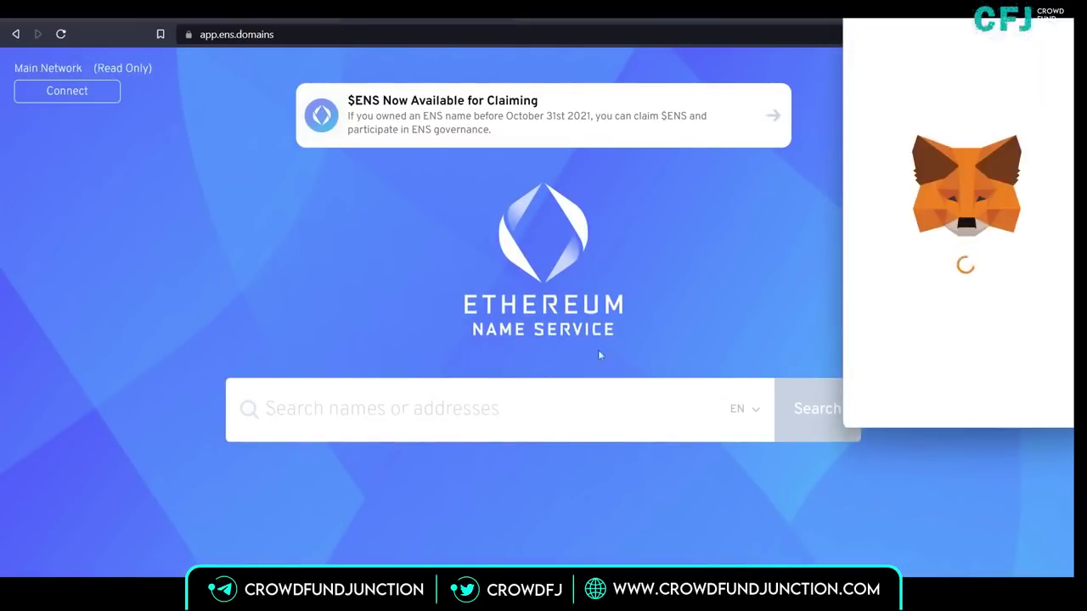
{"action": "left_click", "coordinate": [391, 532]}
{"action": "type", "text": "crowdfundjunction.eth"}
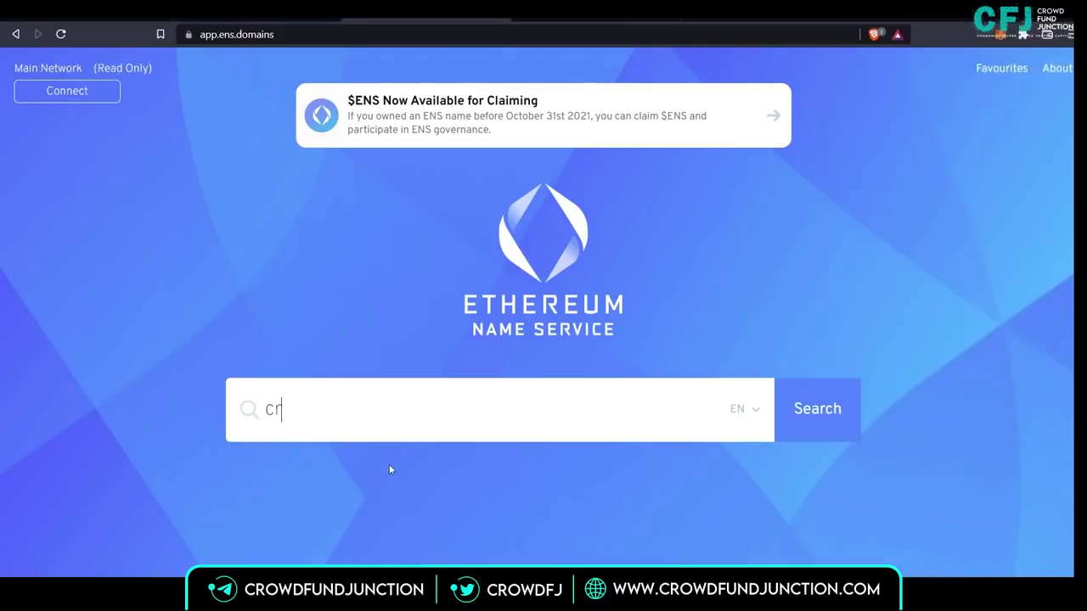
{"action": "left_click", "coordinate": [790, 413]}
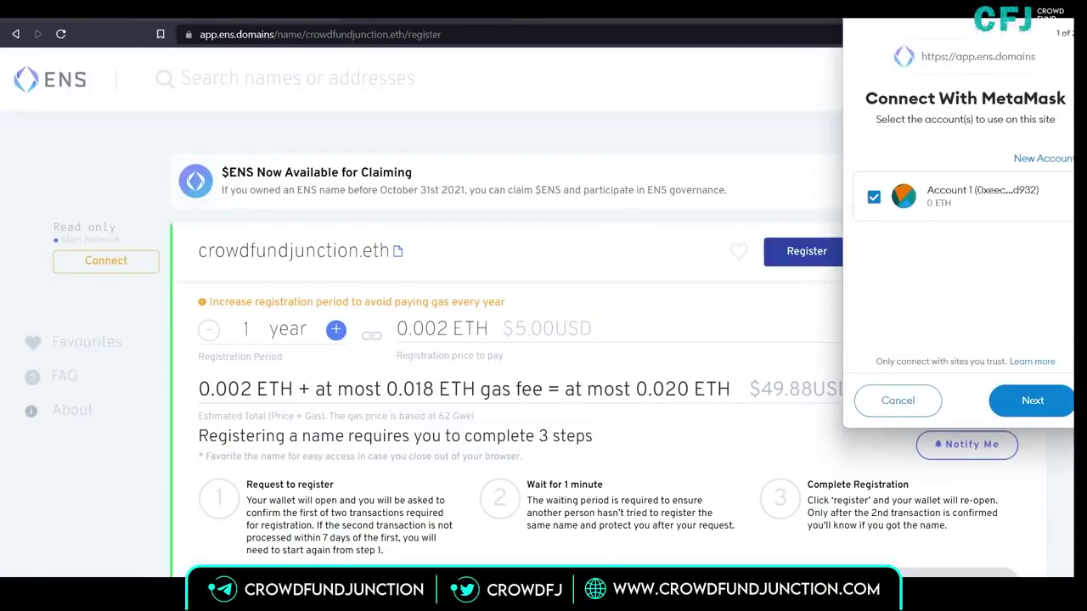
{"action": "left_click", "coordinate": [897, 400]}
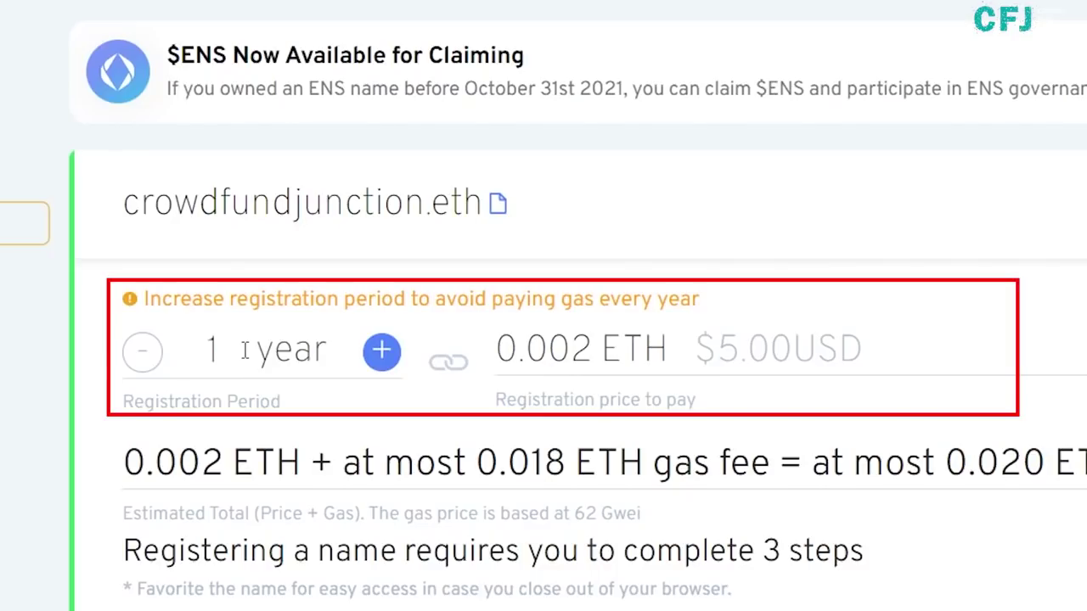
Try 3 and 1 years, settle on 2 years at 0.004 ETH, and select the name
{"action": "left_click", "coordinate": [381, 351]}
{"action": "left_click", "coordinate": [379, 328]}
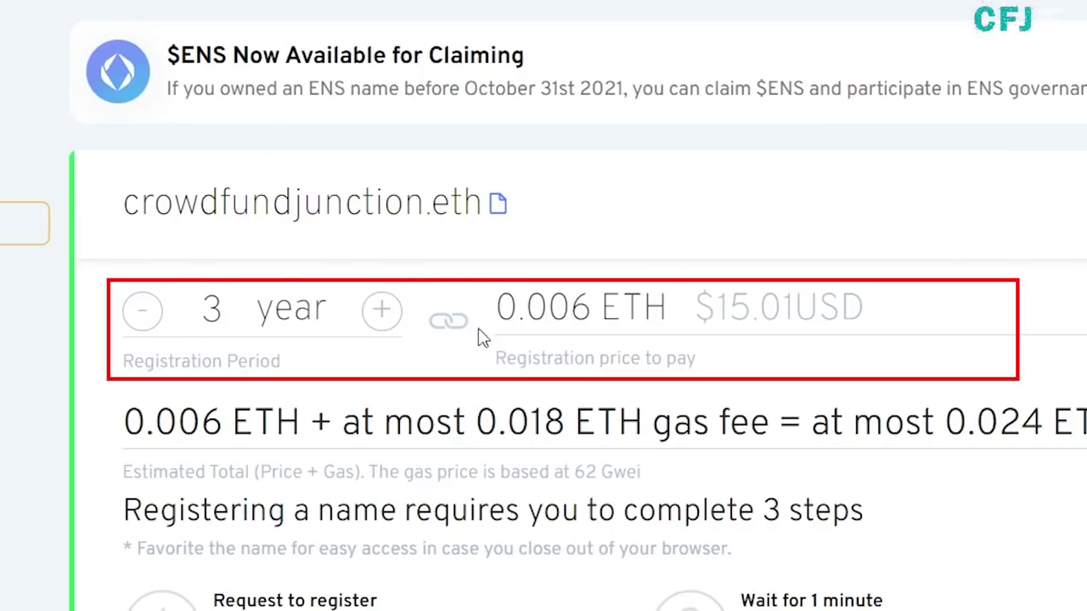
{"action": "left_click", "coordinate": [144, 311]}
{"action": "left_click", "coordinate": [144, 311]}
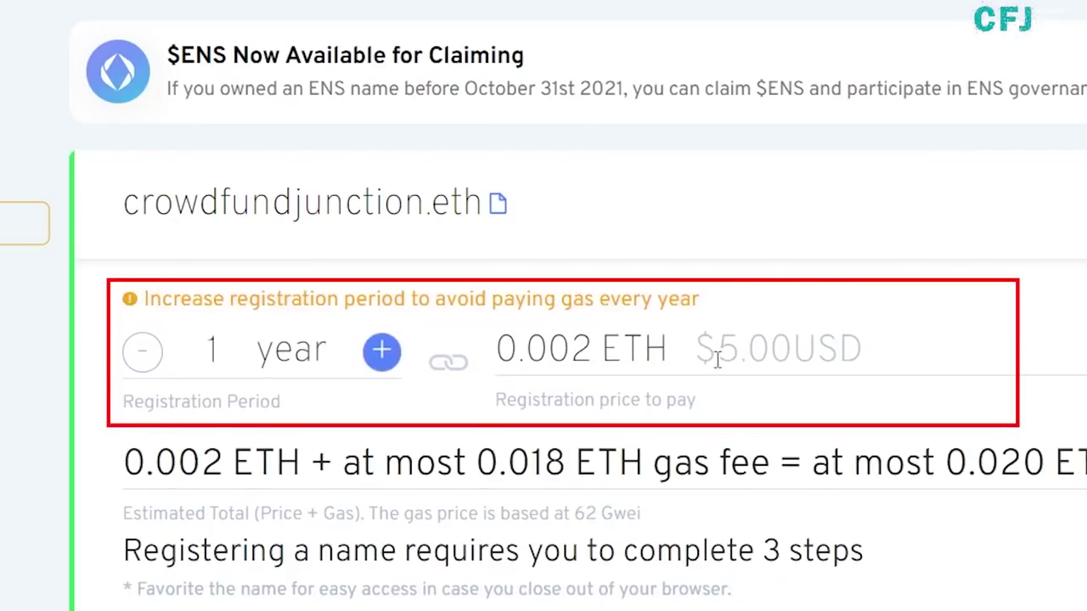
{"action": "left_click", "coordinate": [383, 350]}
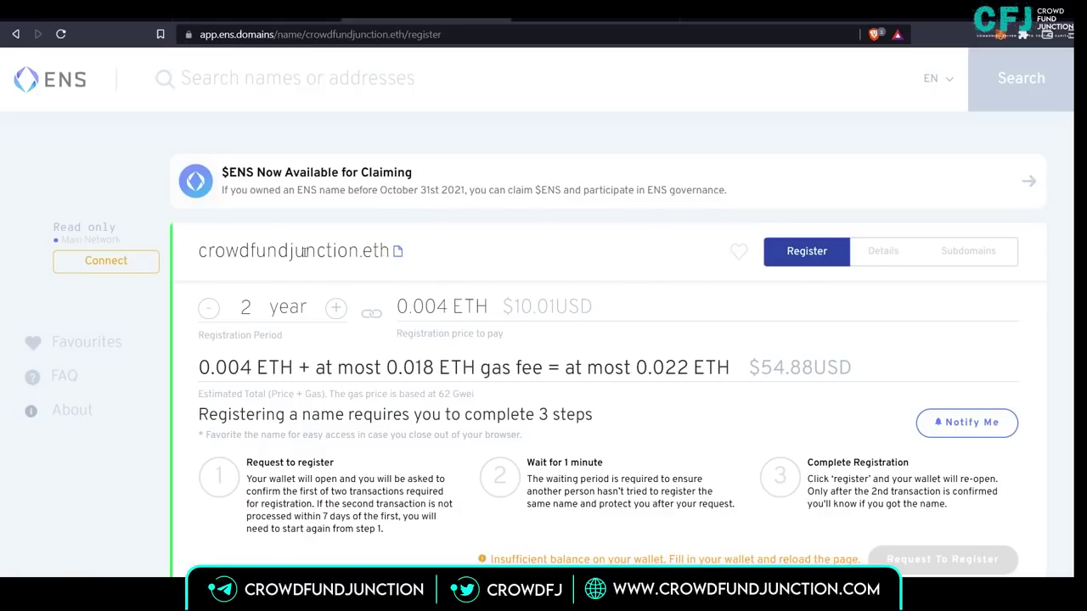
{"action": "left_click_drag", "start_coordinate": [202, 251], "coordinate": [392, 251]}
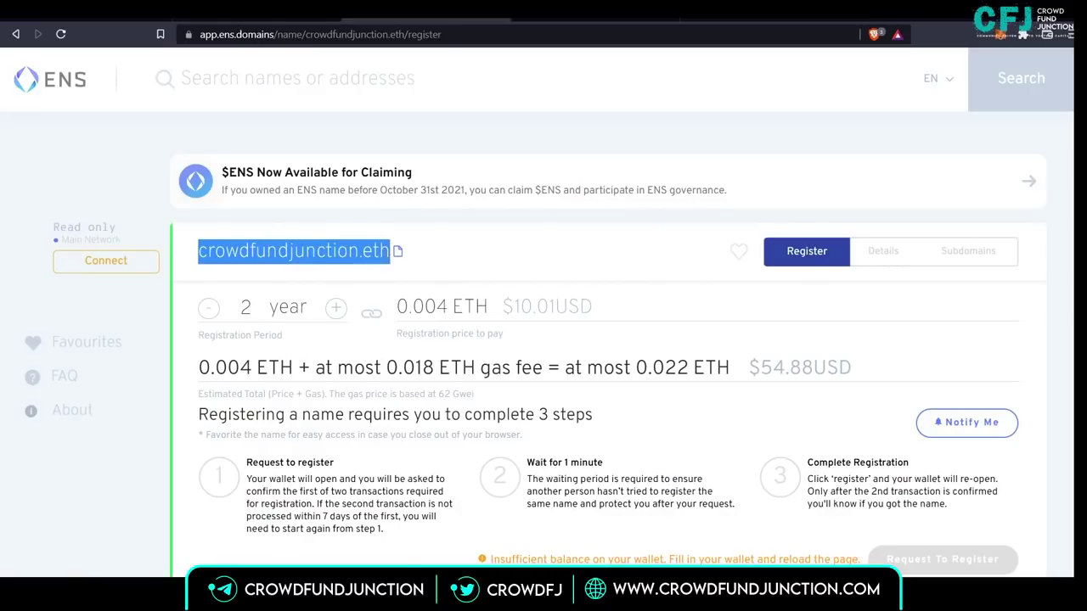